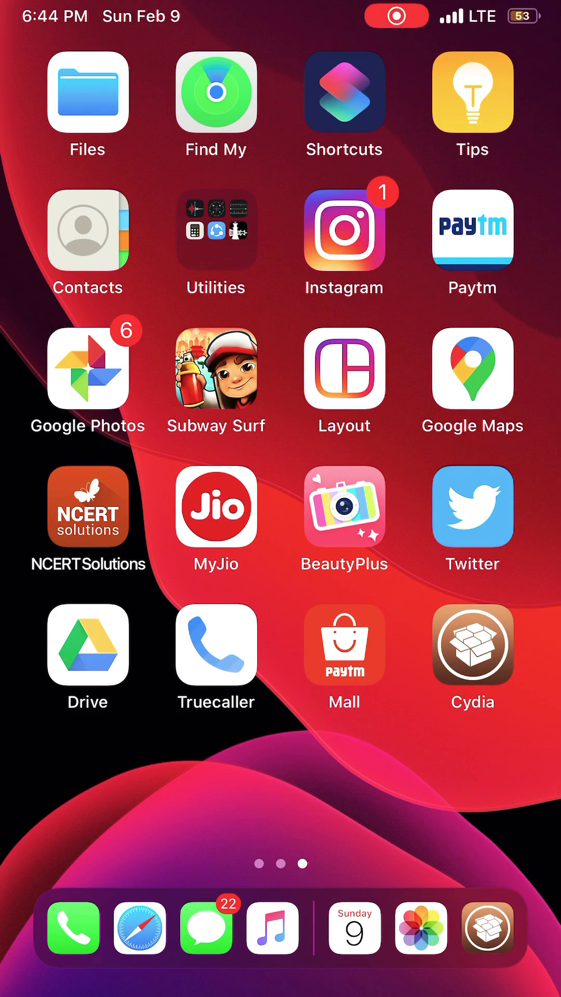
- Check the stock Camera, then launch Cydia and refresh Sources, peeking into Jbrownllama Source - YouRepo
left_click_drag(117, 499, 468, 499)
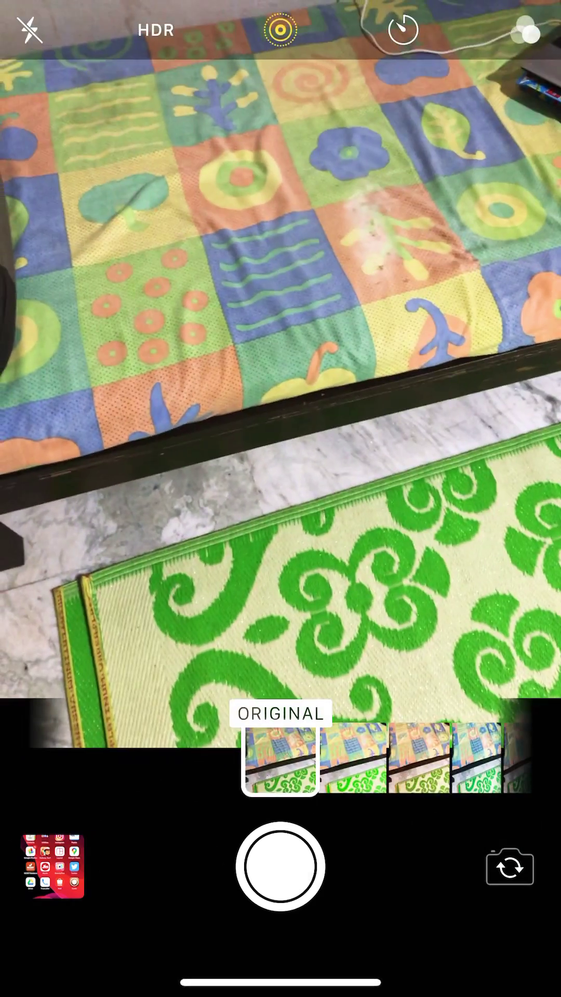
left_click_drag(280, 983, 281, 545)
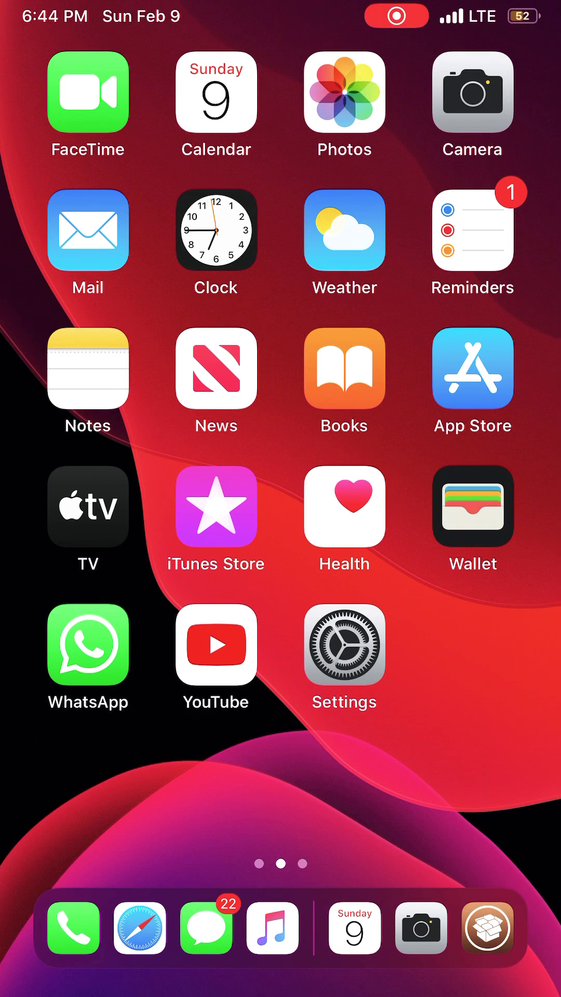
left_click_drag(436, 499, 125, 499)
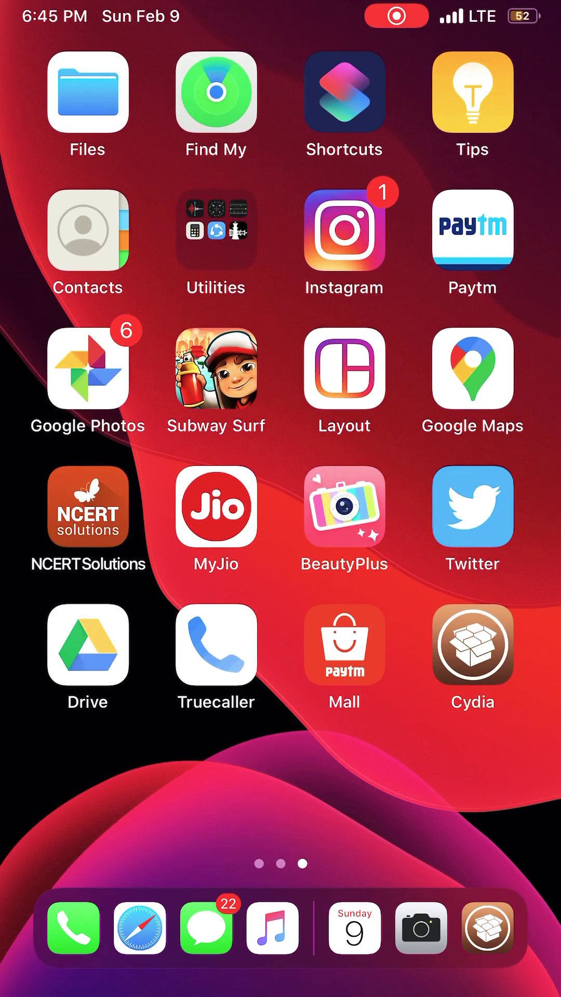
left_click(472, 644)
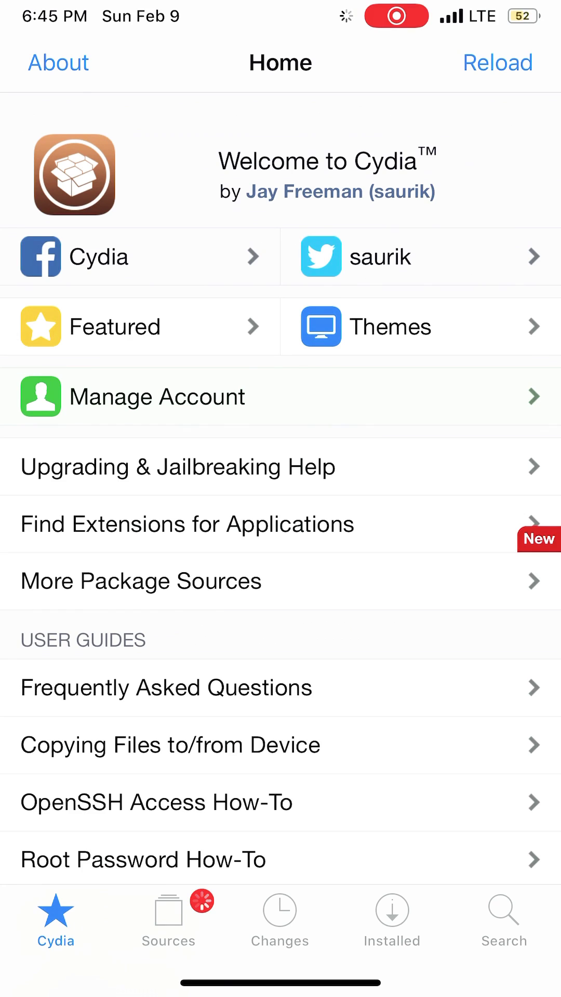
left_click(168, 919)
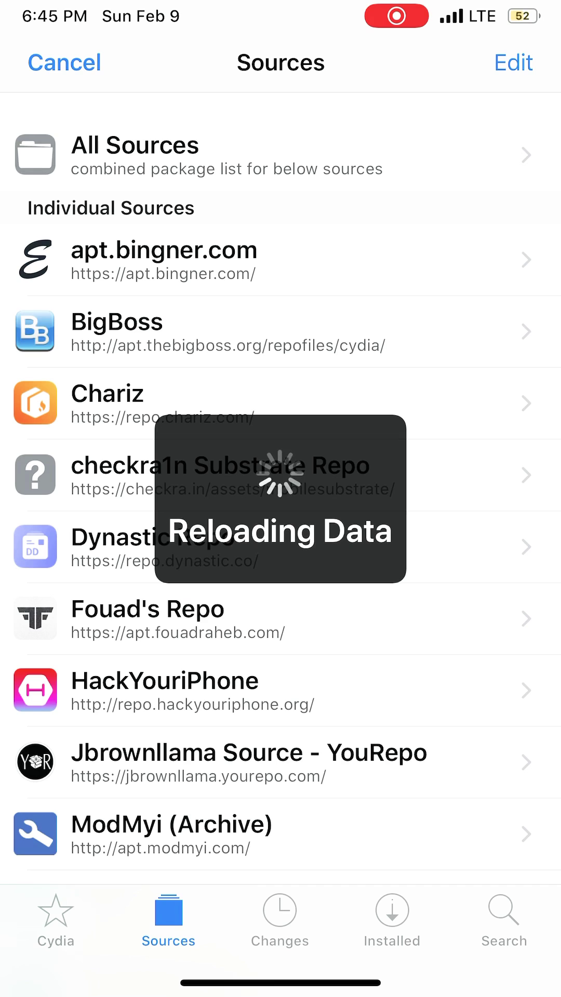
left_click(233, 763)
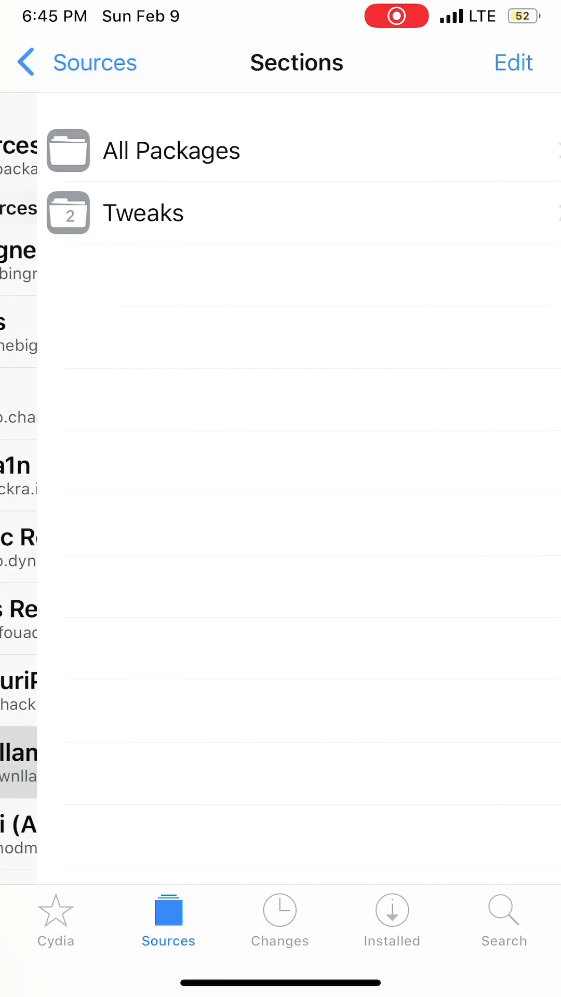
left_click(47, 62)
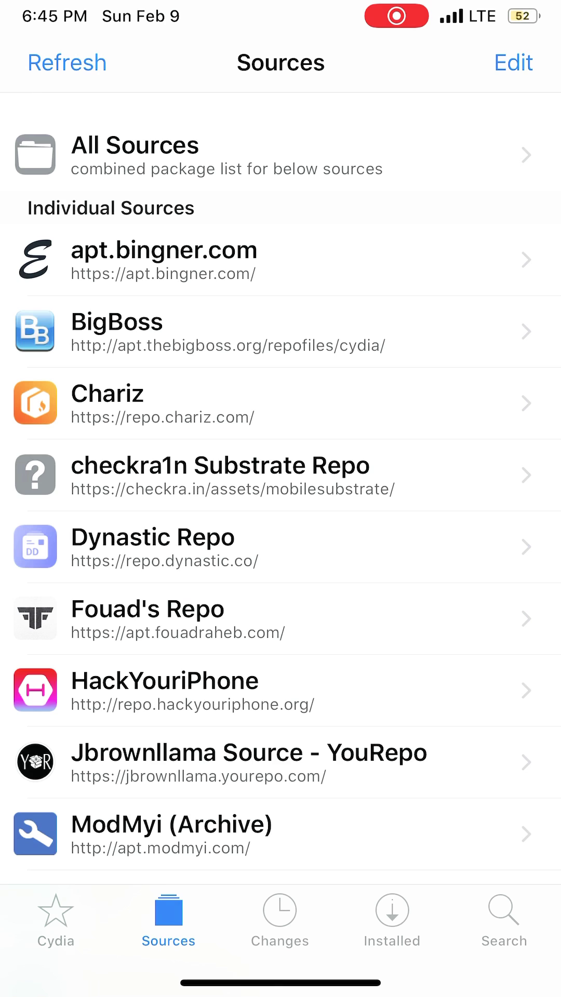
- Cancel adding a new source, then open Jbrownllama Source - YouRepo's Tweaks section
left_click(514, 62)
left_click(48, 63)
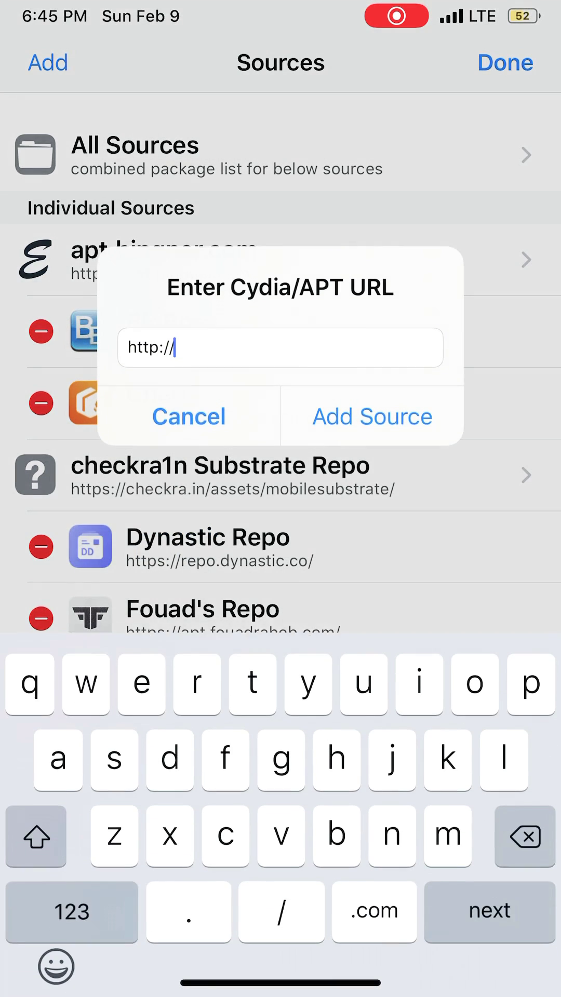
left_click(188, 415)
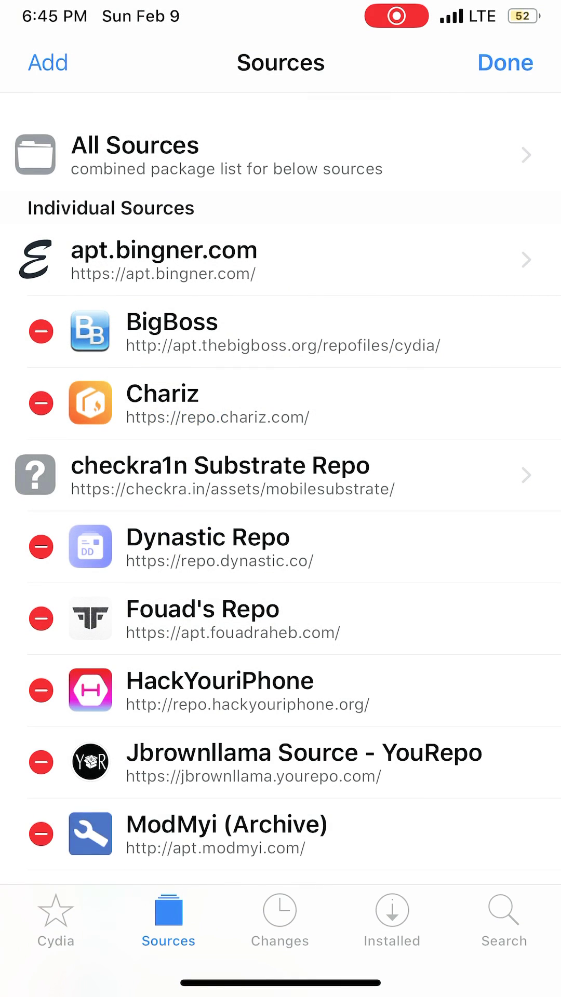
left_click(505, 63)
left_click(304, 762)
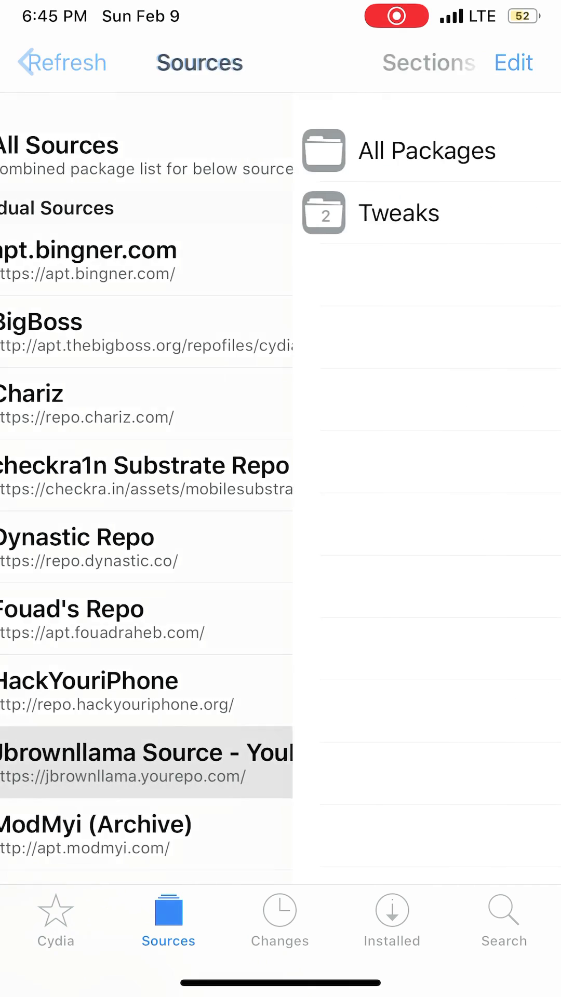
left_click(281, 213)
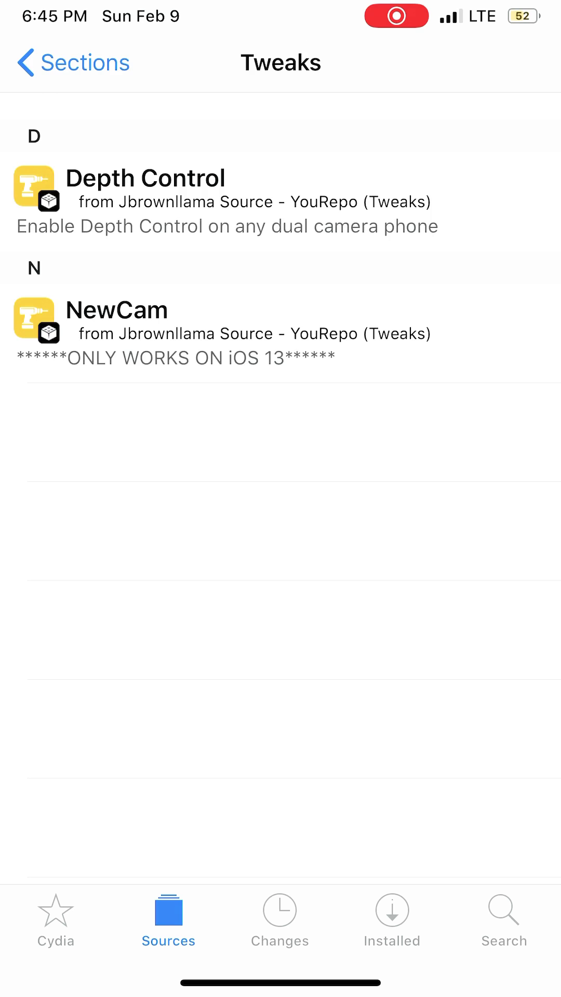
- Install NewCam 0.0.1 from the Tweaks list and restart SpringBoard
left_click(145, 194)
left_click(71, 62)
left_click(117, 320)
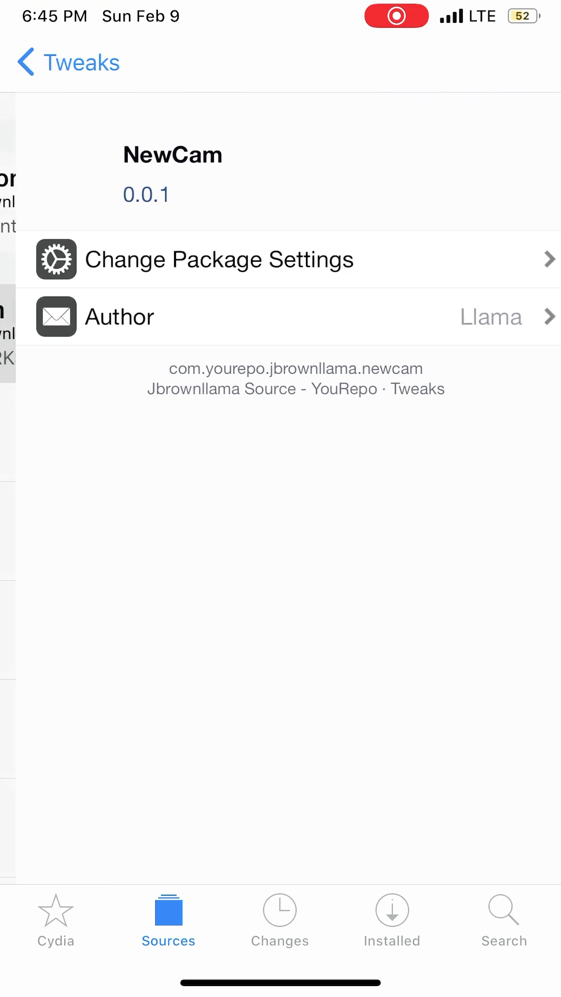
left_click(507, 62)
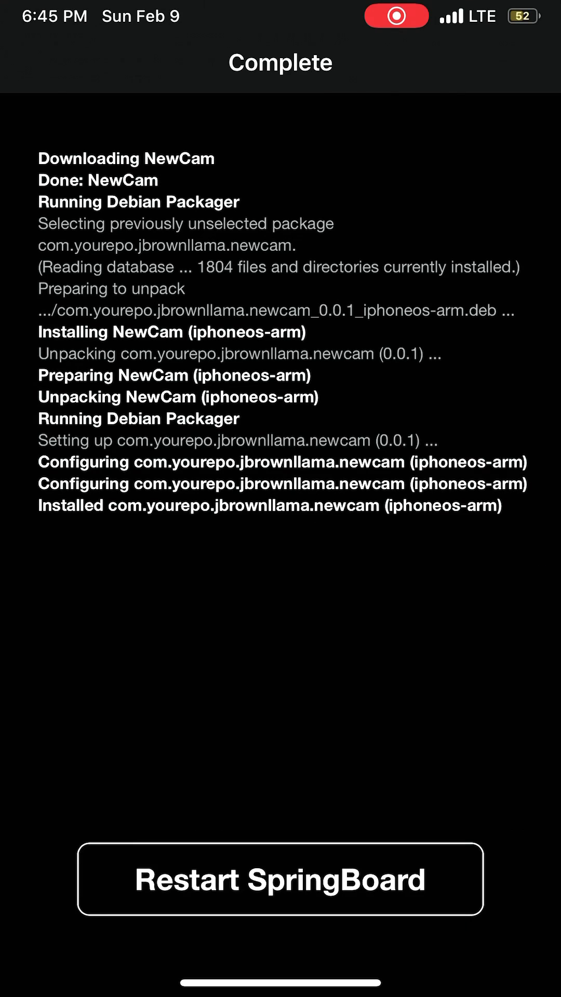
left_click(280, 879)
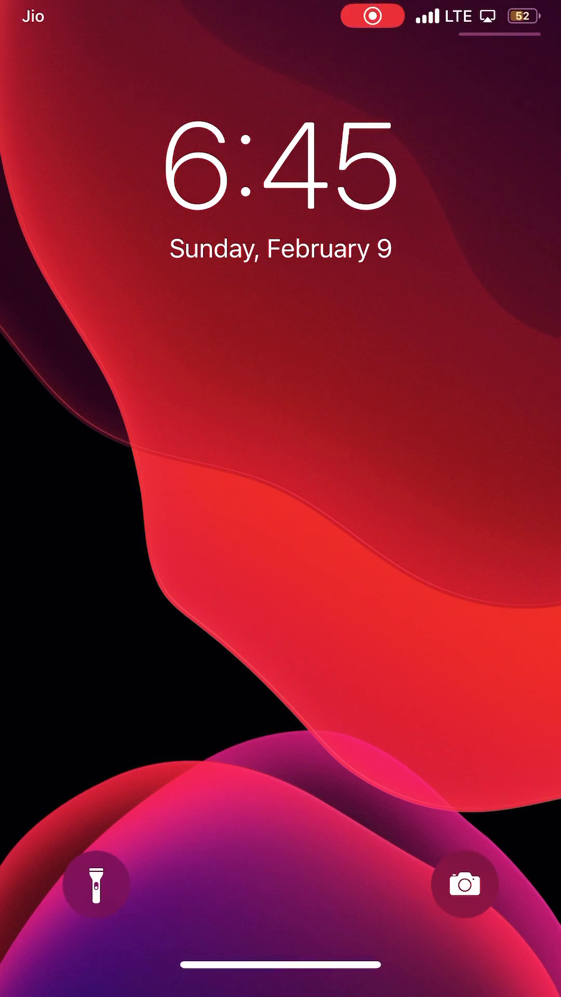
- Unlock the iPhone, open Camera, try 1x and 2x zoom, and focus on the bedspread
left_click_drag(281, 980, 280, 545)
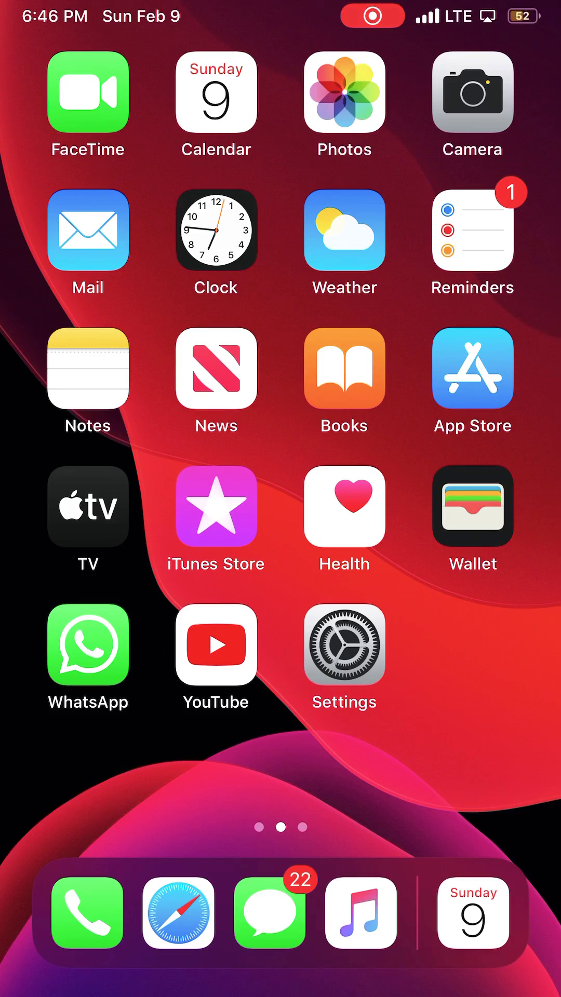
left_click(472, 93)
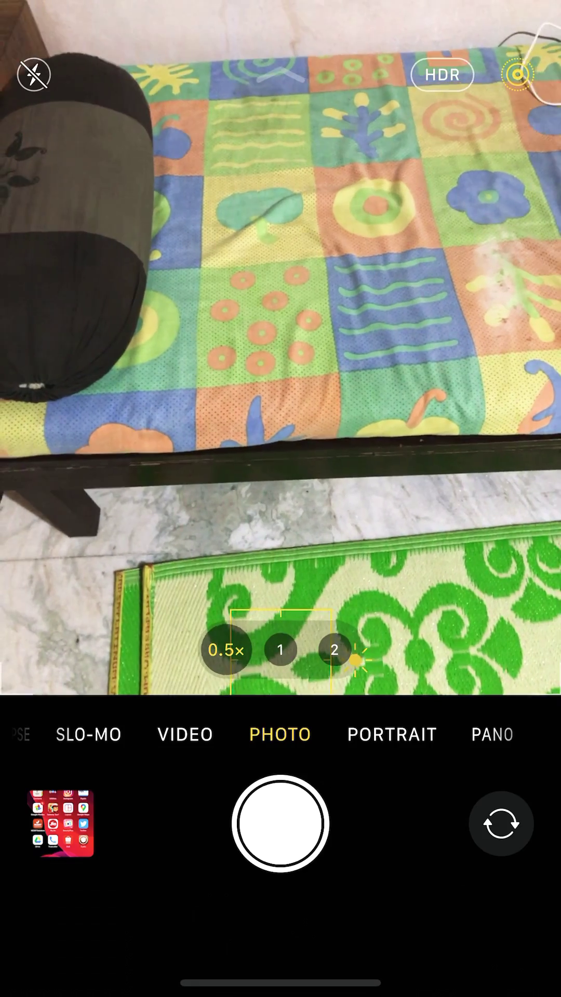
left_click(280, 650)
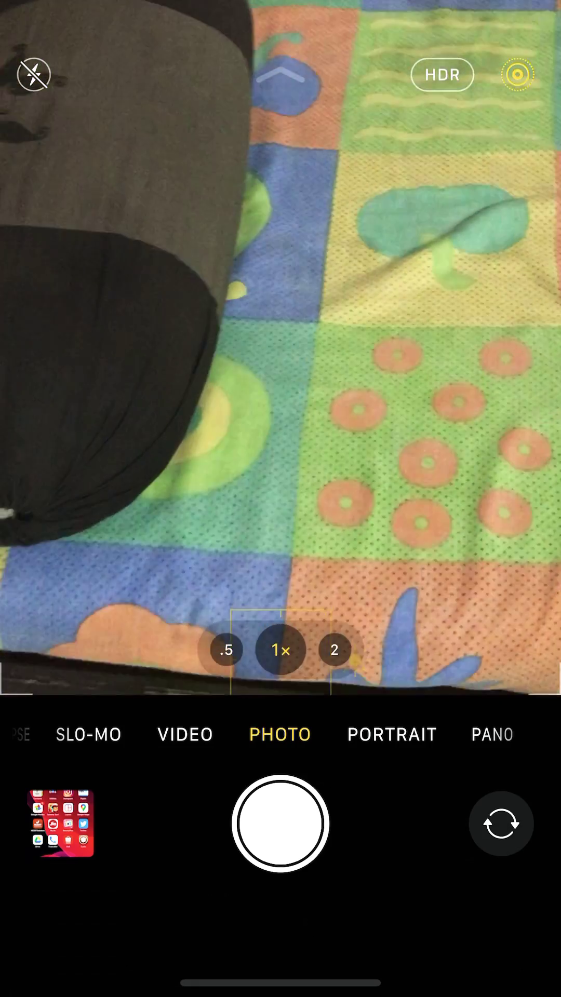
left_click(335, 650)
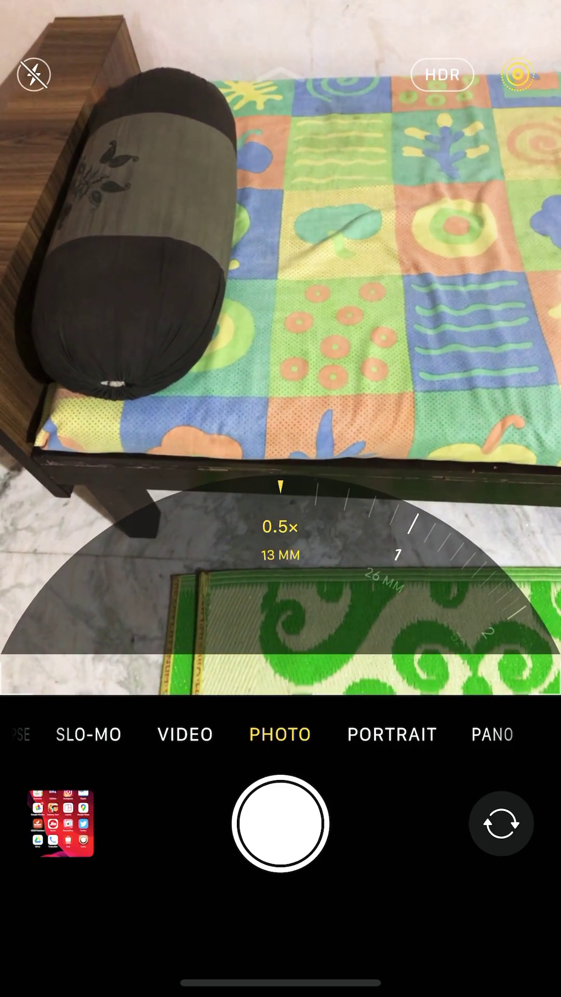
left_click(451, 323)
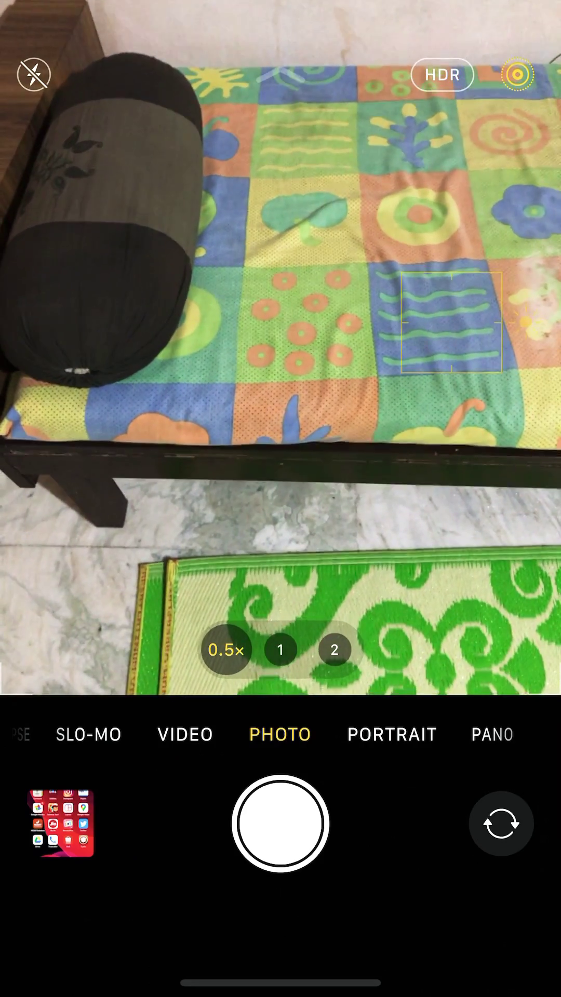
- Record a quick video, set the aspect ratio to 16:9, and show the photo filters
left_click_drag(281, 823, 502, 823)
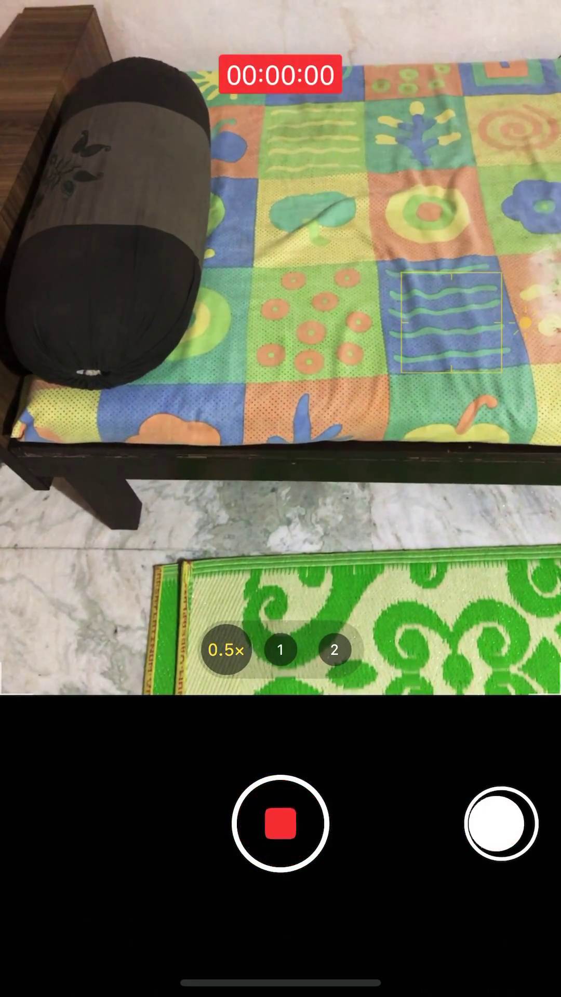
left_click(280, 823)
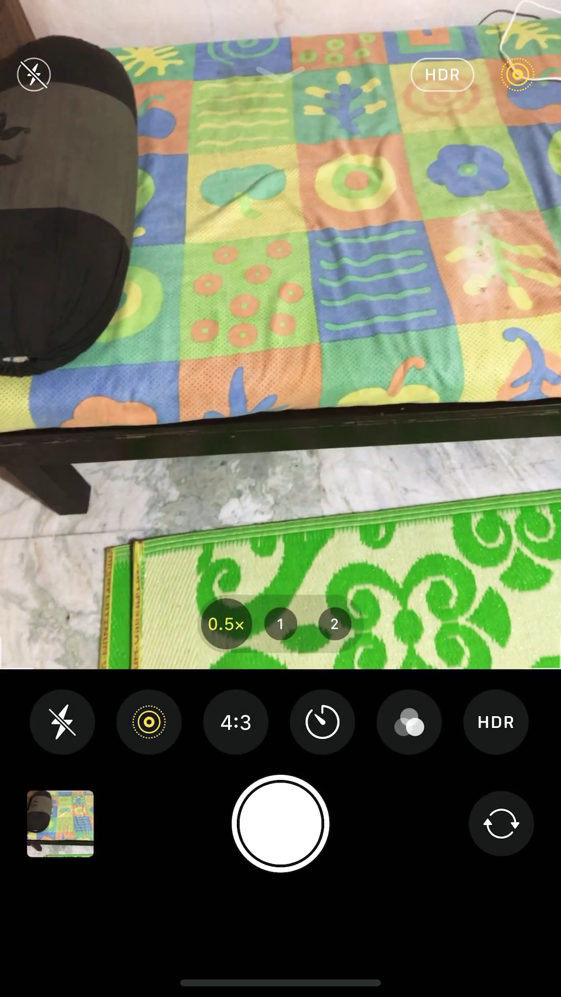
left_click(234, 721)
left_click(407, 723)
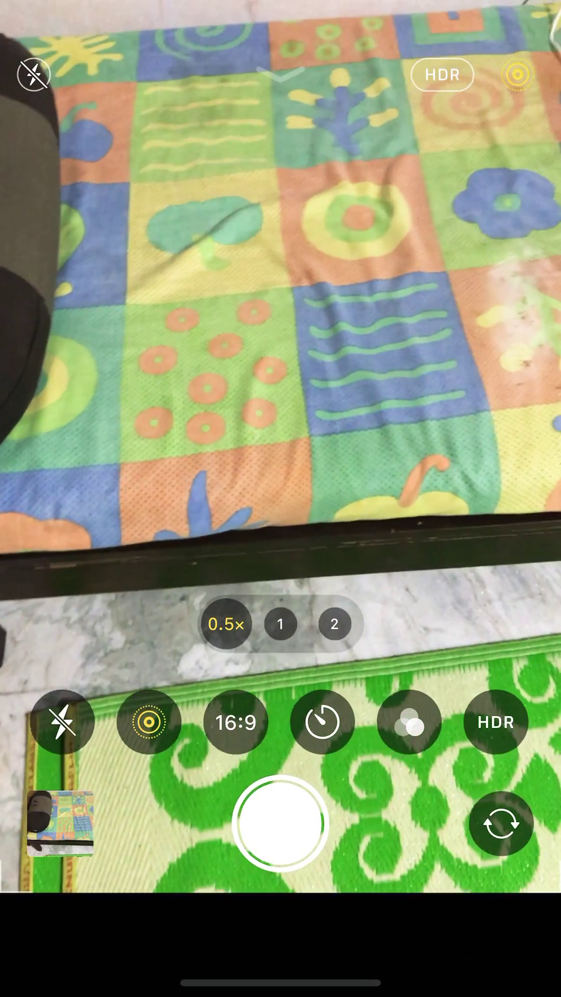
left_click(408, 723)
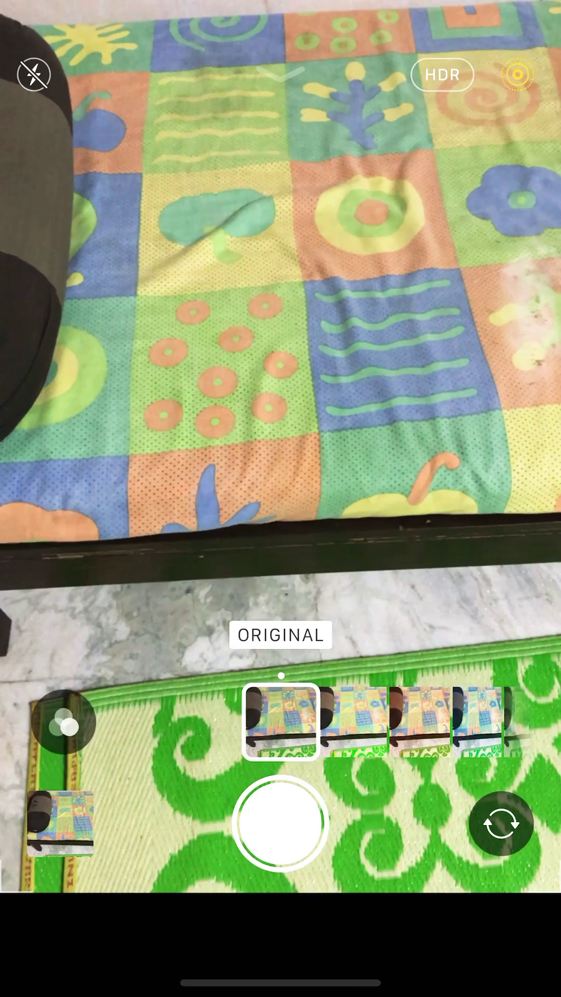
mouse_move(421, 722)
left_mouse_down()
mouse_move(195, 722)
mouse_move(420, 722)
left_mouse_up()
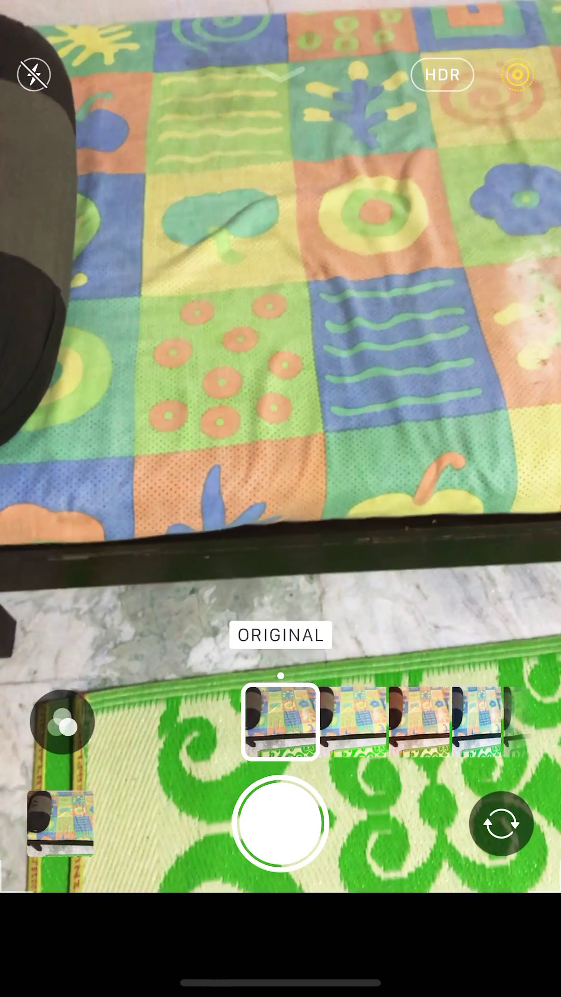